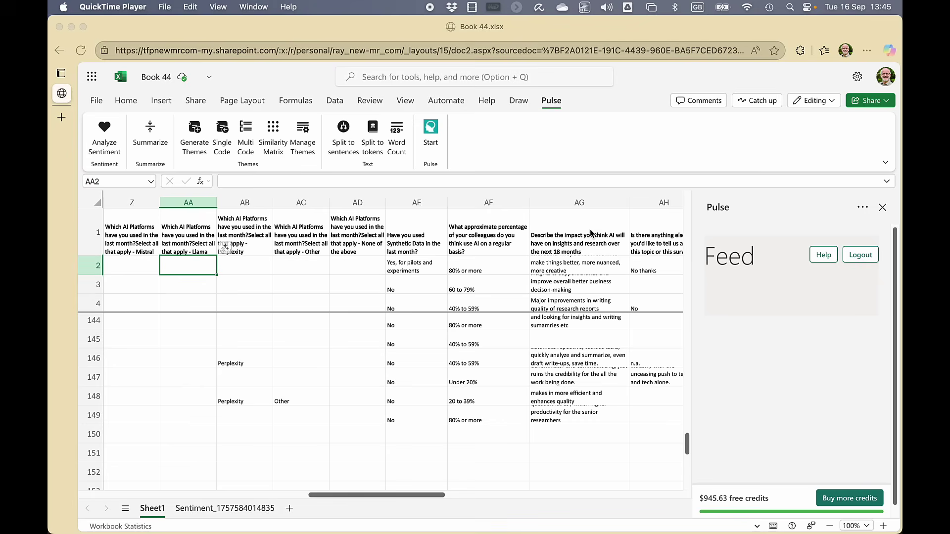
Step: Run Pulse sentiment analysis on Sheet1!AG:AG, with header, into a new Sentiment sheet
click(571, 206)
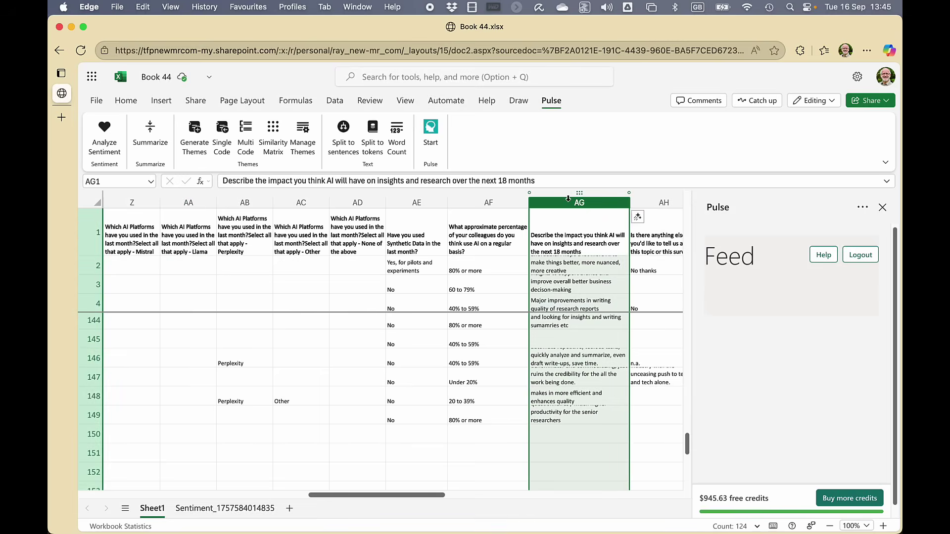
click(104, 133)
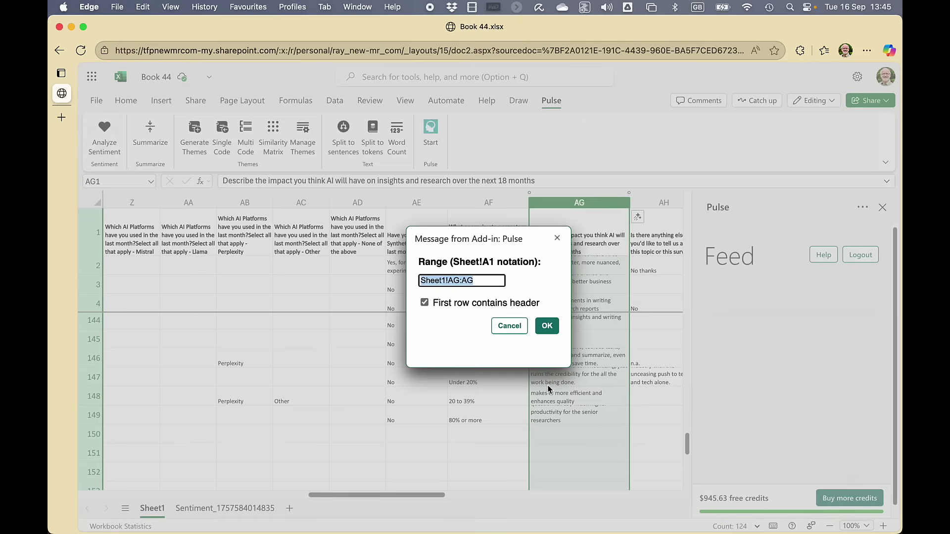
click(548, 326)
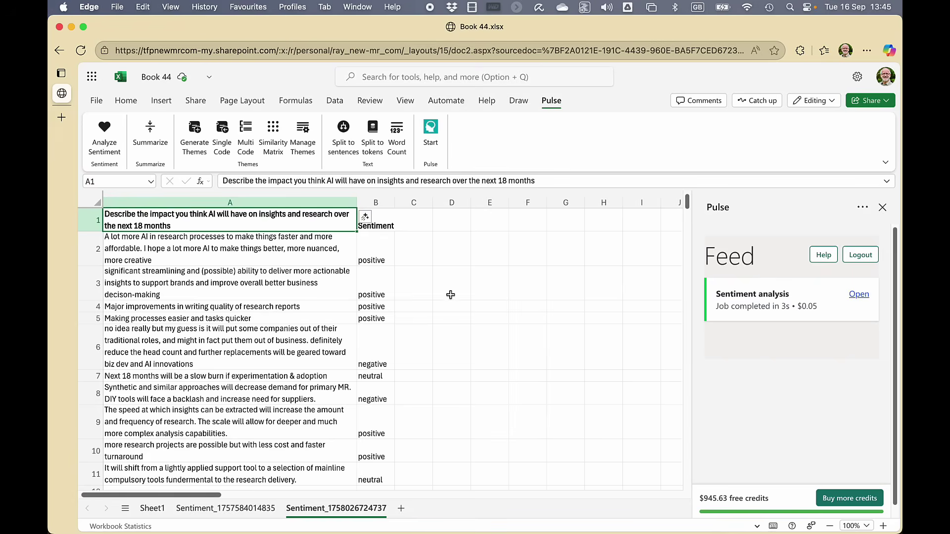
scroll(393, 279, down, 10)
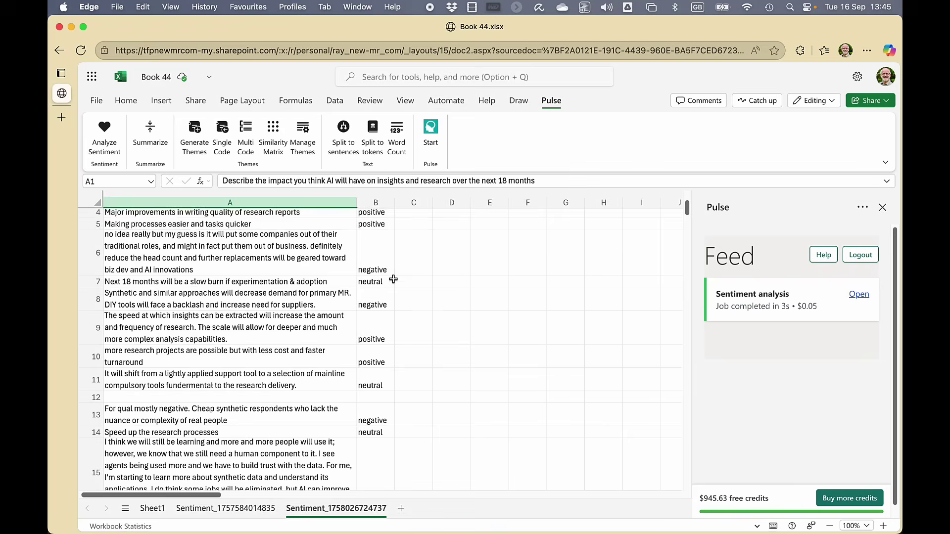
scroll(393, 279, down, 10)
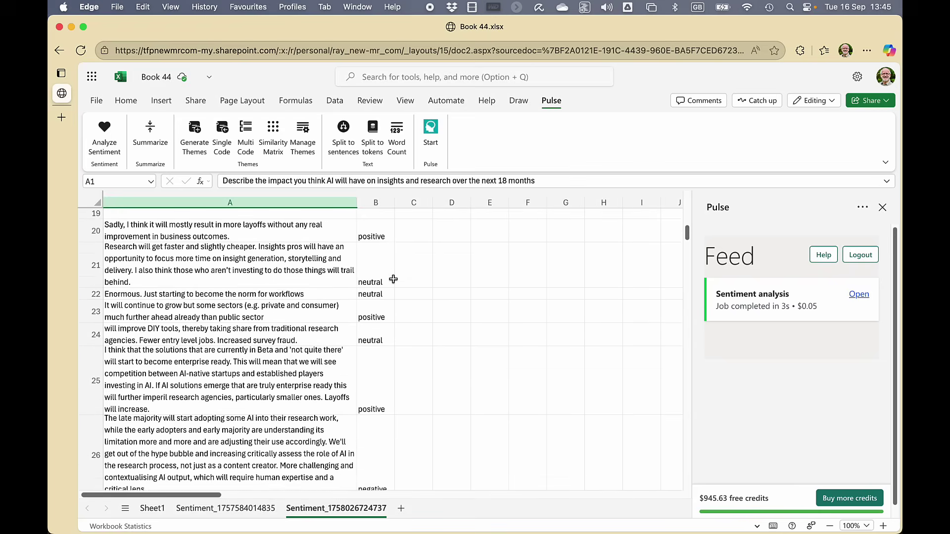
key(ctrl+Home)
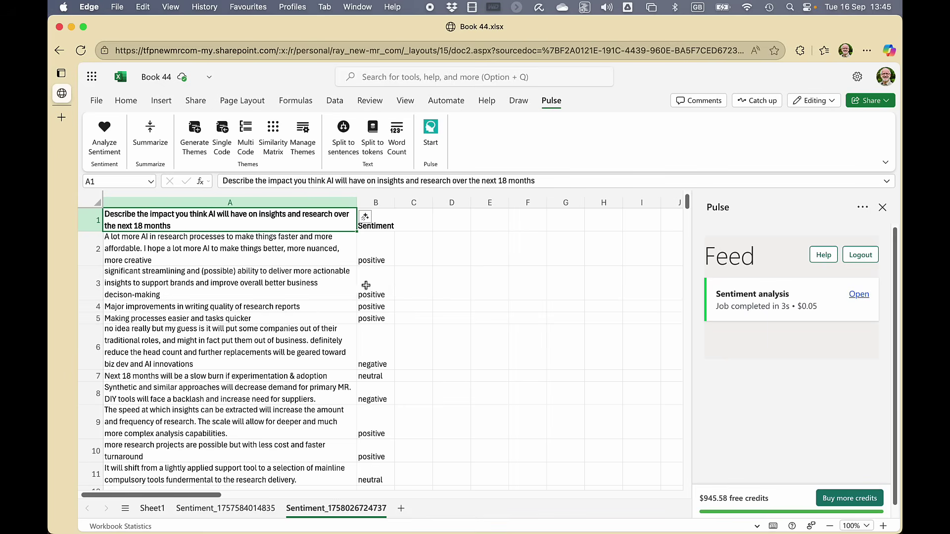
Step: Summarize Sheet1!AG:AG responses with Pulse using the Executive Summary preset
click(151, 509)
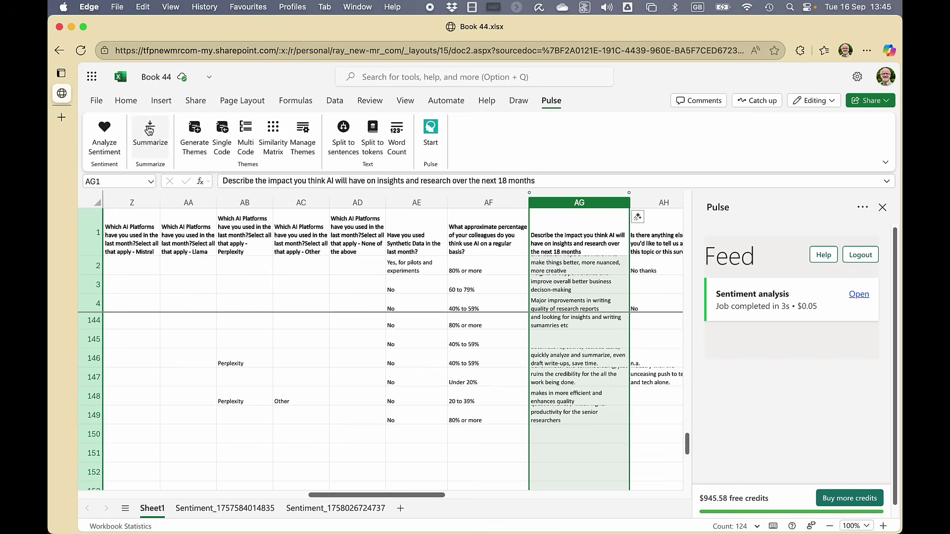
click(149, 130)
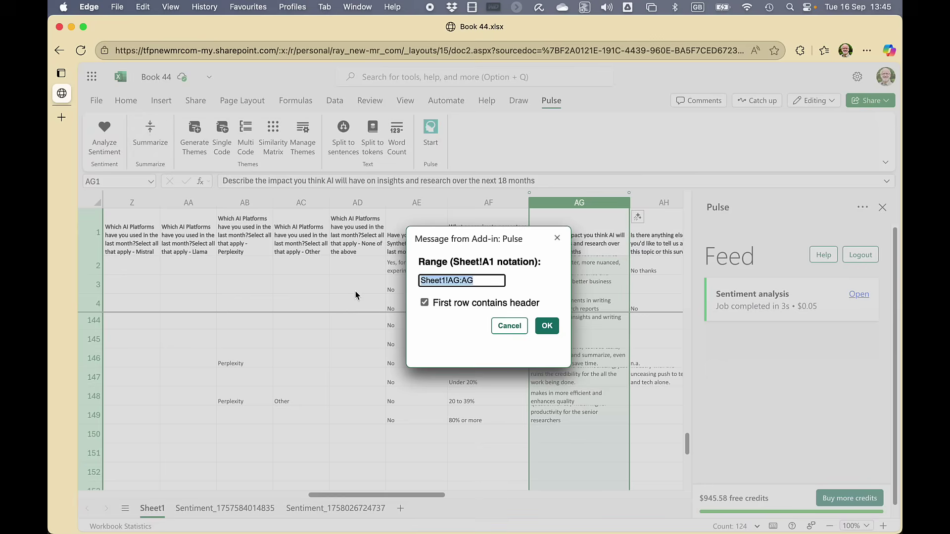
click(546, 326)
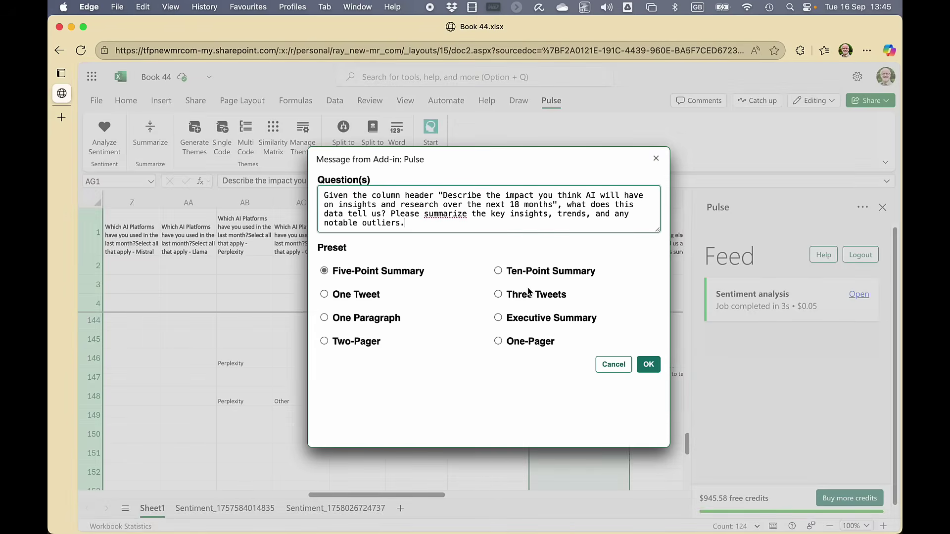
click(499, 318)
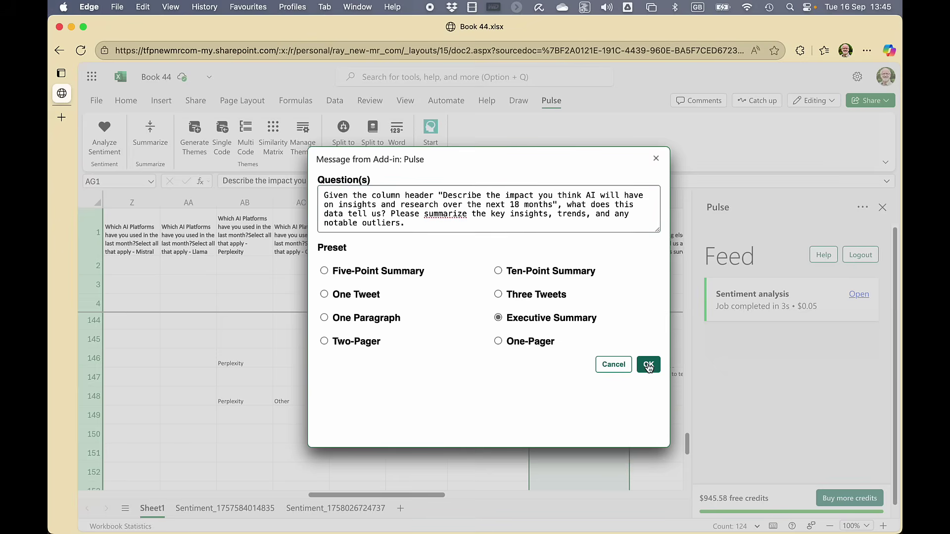
click(648, 364)
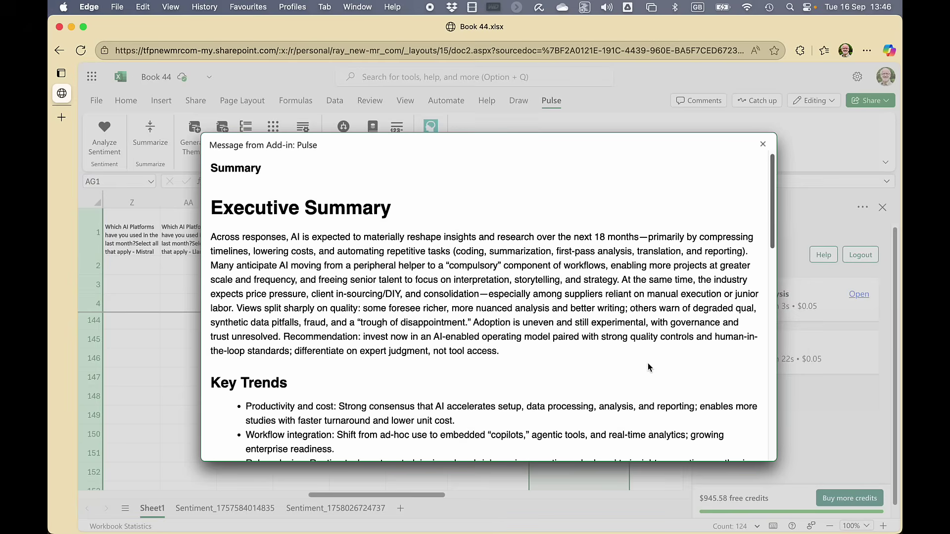
Step: Review the summary through its Recommendation and save it as Word file Summary (1).docx
scroll(503, 270, down, 3)
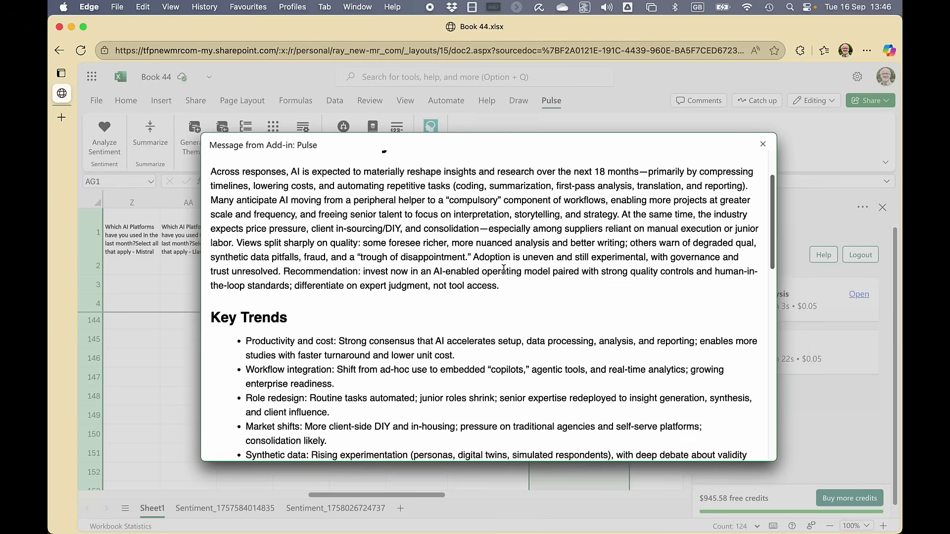
scroll(504, 269, down, 8)
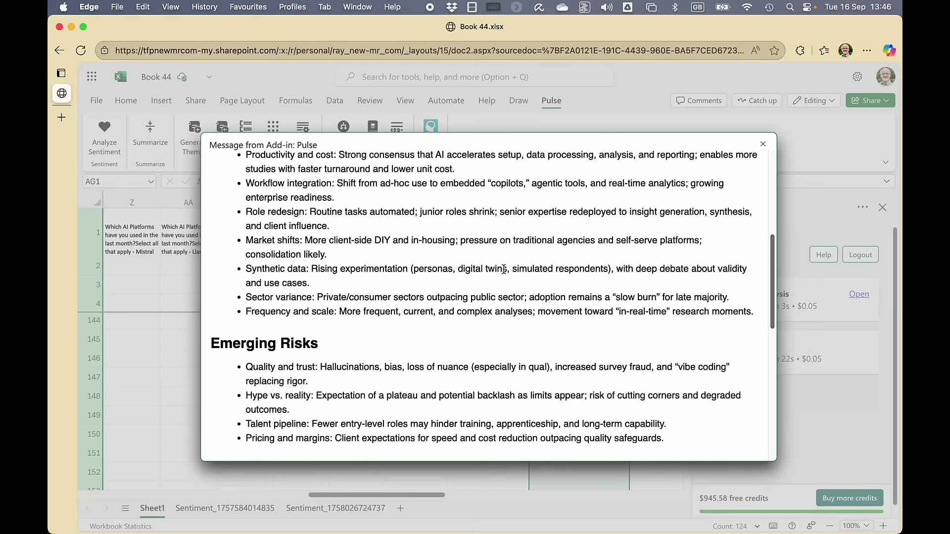
scroll(504, 270, down, 20)
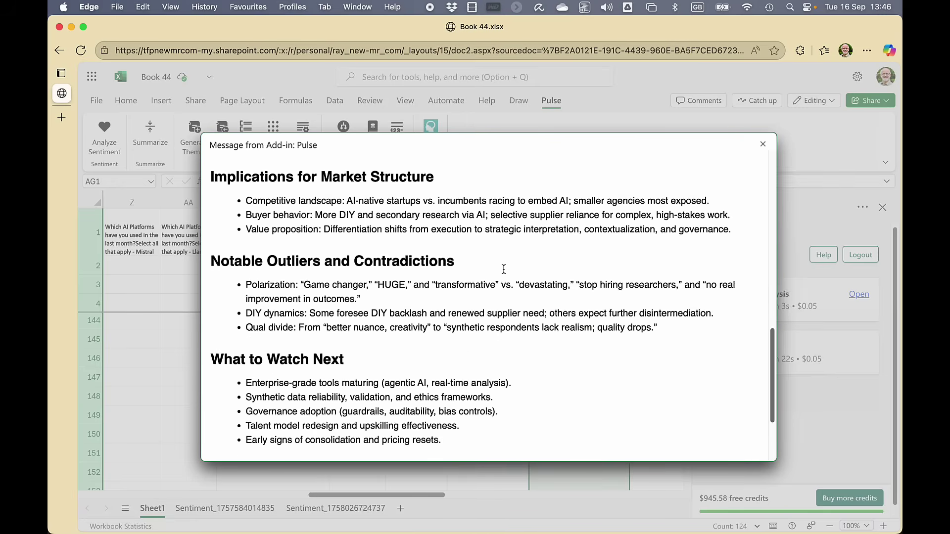
scroll(504, 270, down, 1)
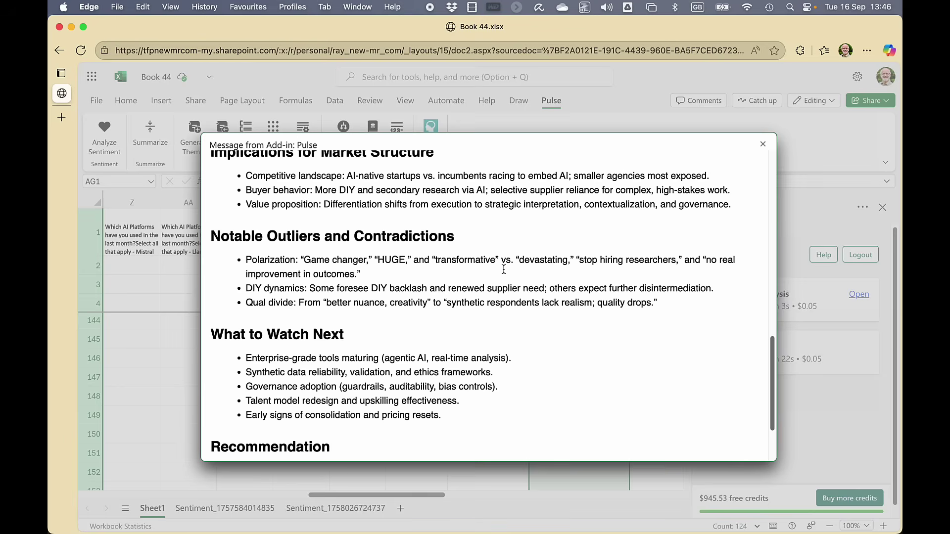
scroll(503, 269, down, 4)
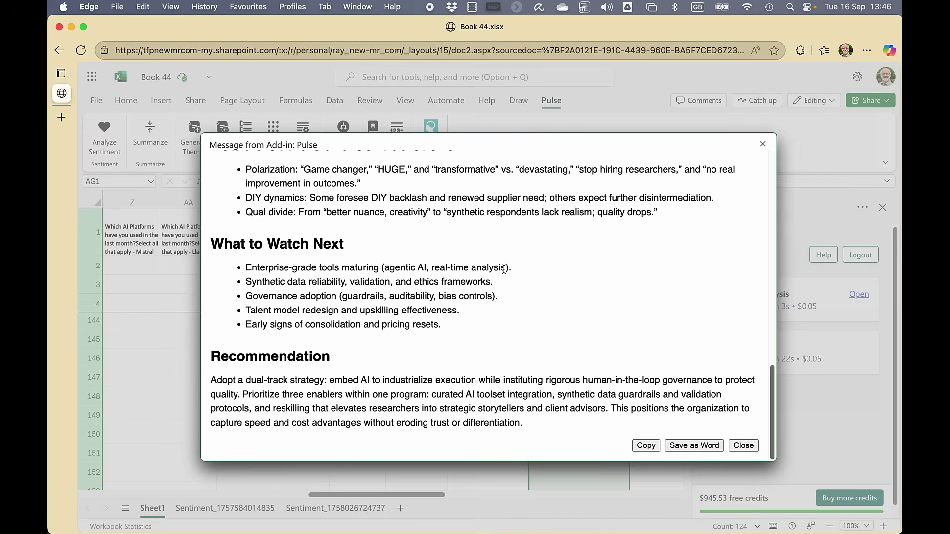
click(693, 445)
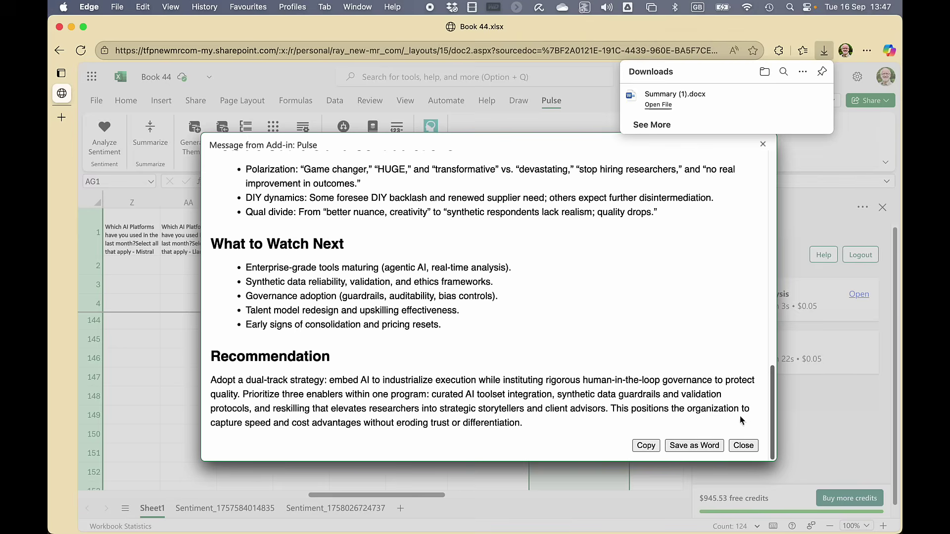
Step: Dismiss the summary and run Pulse Generate Themes on Sheet1!AG:AG with header
click(743, 446)
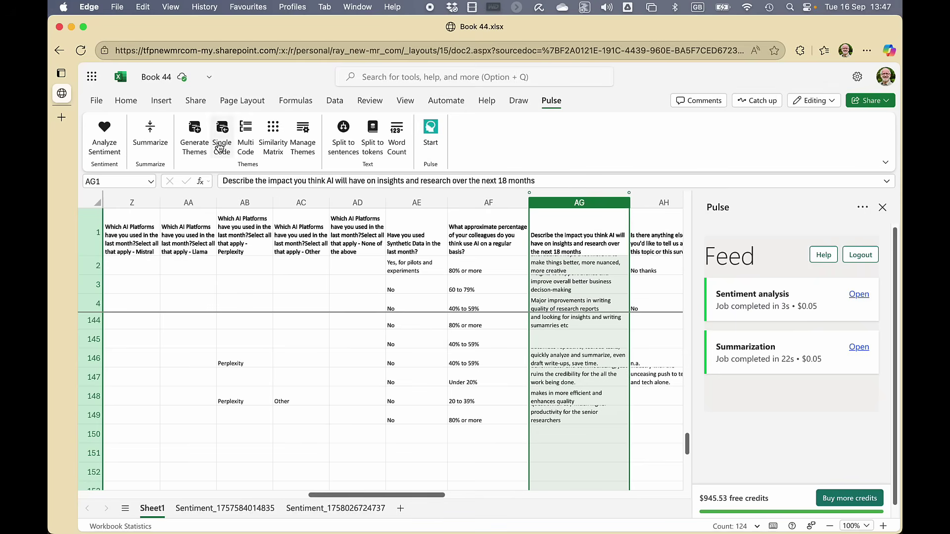
click(194, 127)
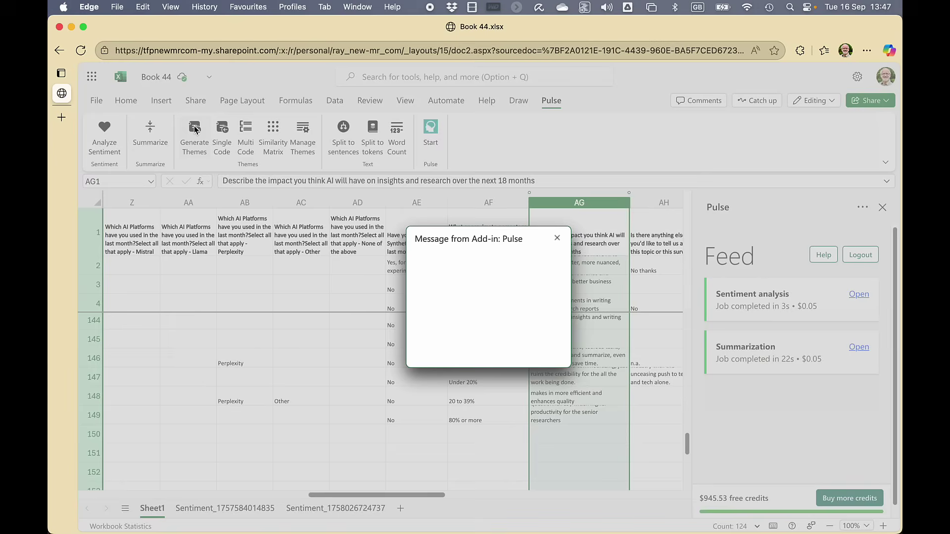
click(546, 325)
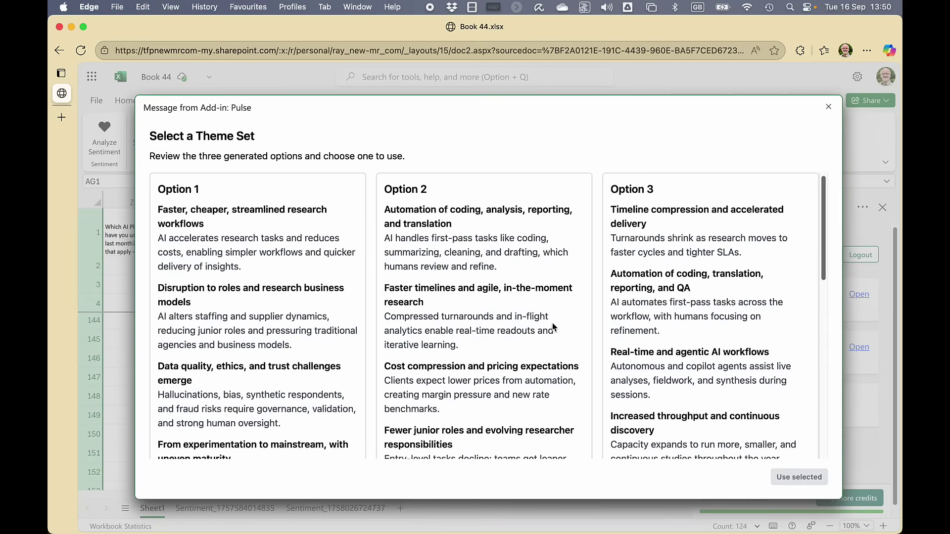
Step: Compare the three theme options and adopt Option 1, creating the Themes sheet
scroll(252, 294, down, 10)
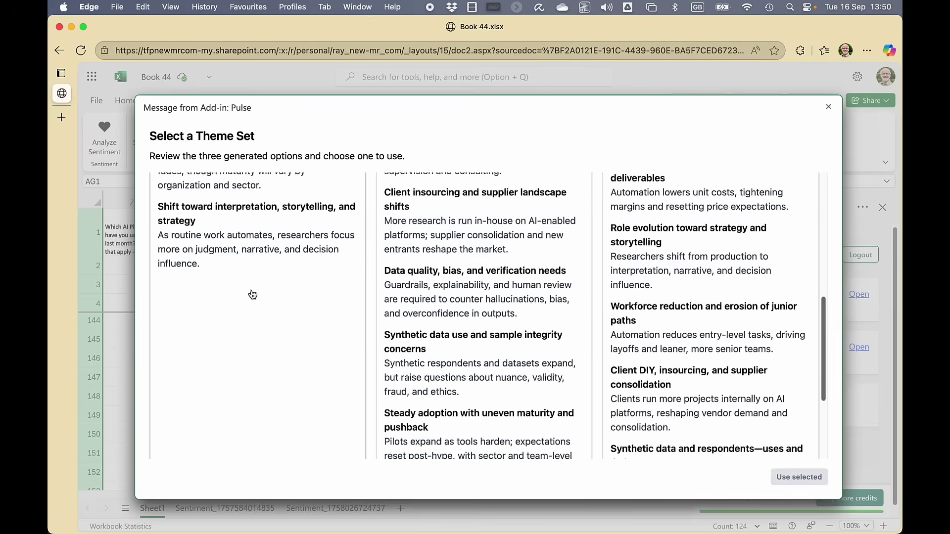
scroll(252, 294, up, 3)
scroll(473, 228, down, 10)
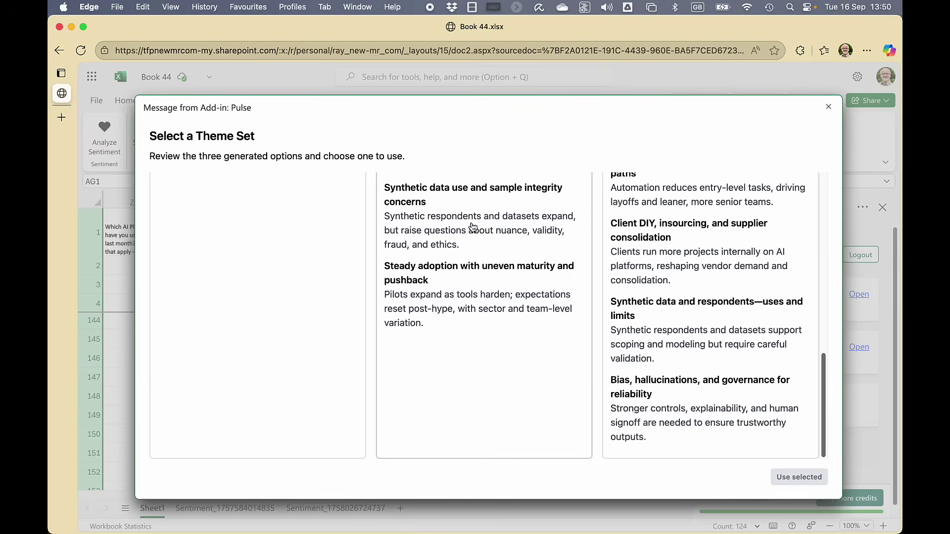
scroll(592, 275, up, 8)
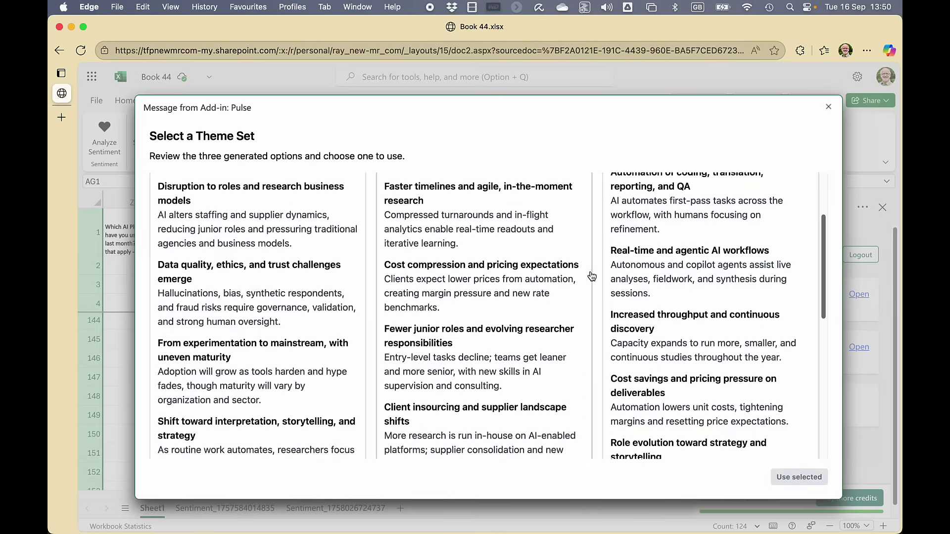
scroll(592, 275, up, 3)
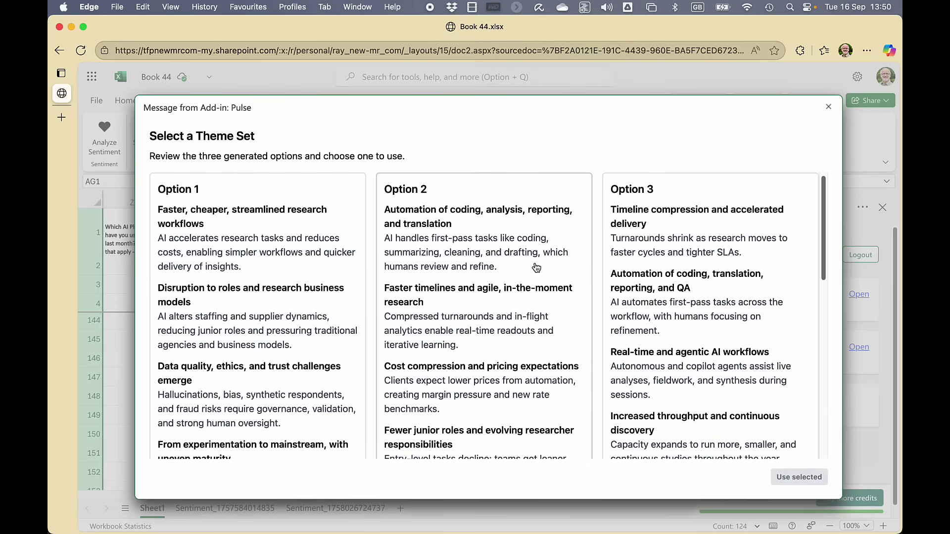
scroll(323, 281, down, 2)
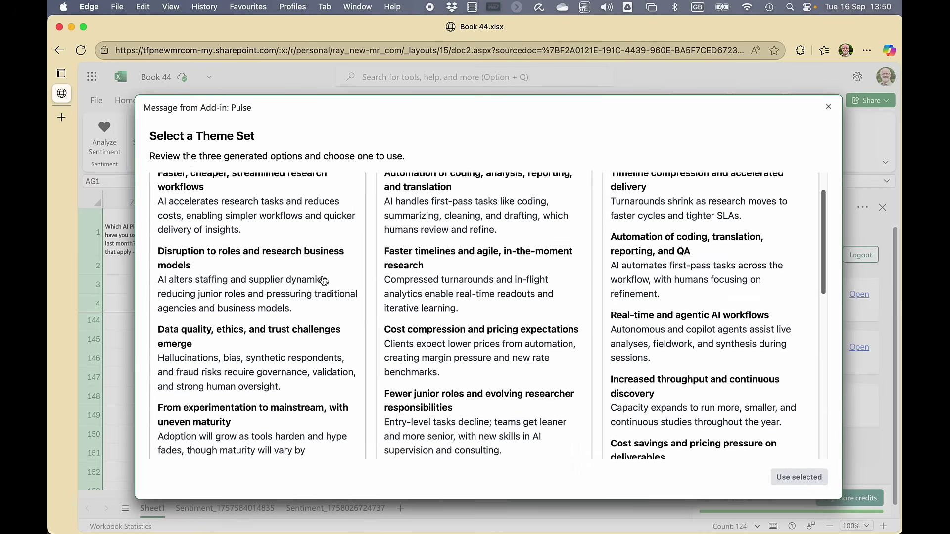
scroll(323, 281, down, 5)
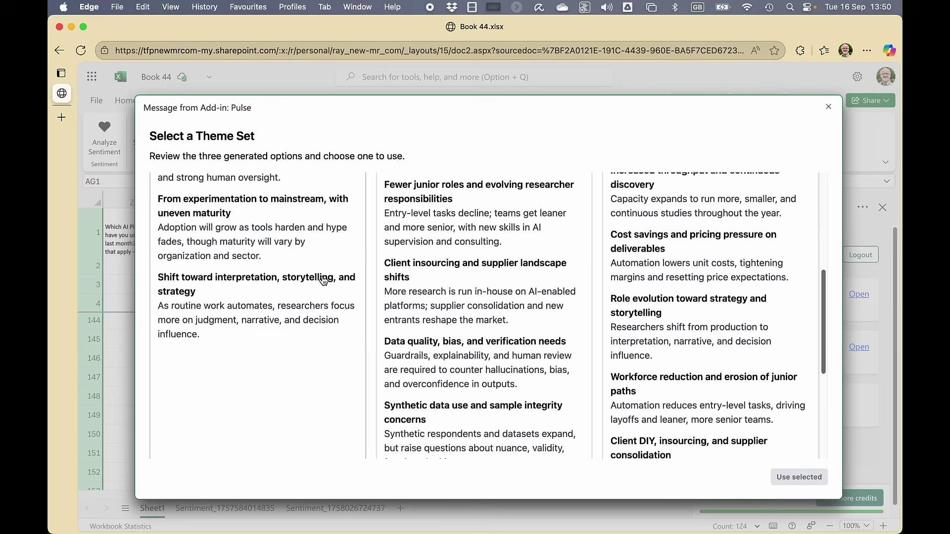
scroll(289, 296, up, 5)
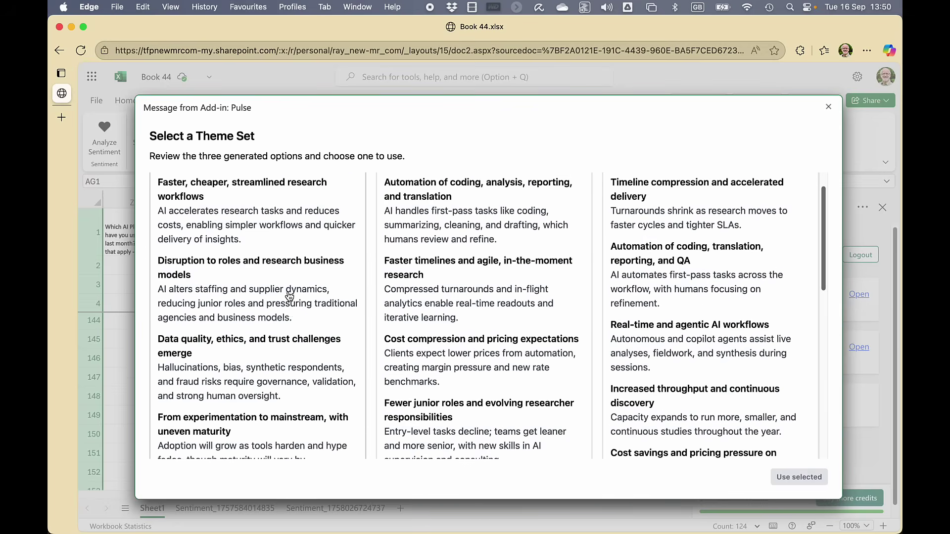
scroll(289, 296, up, 1)
click(287, 257)
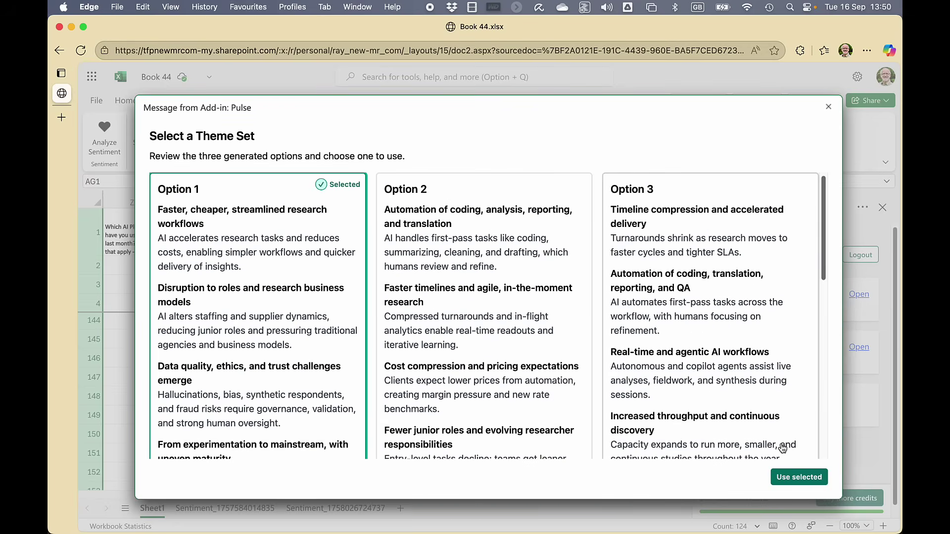
click(798, 478)
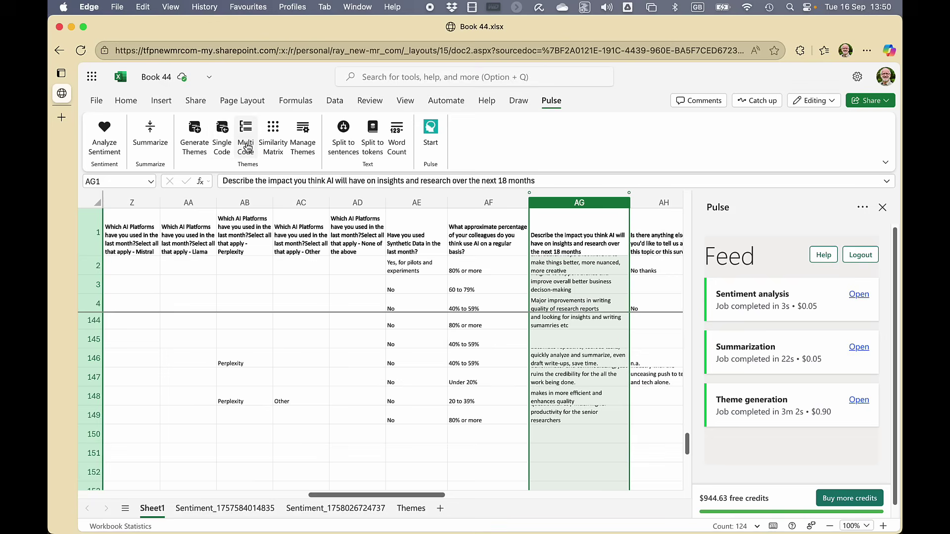
Step: Run Similarity Matrix on Sheet1!AG:AG against the existing theme set
click(273, 134)
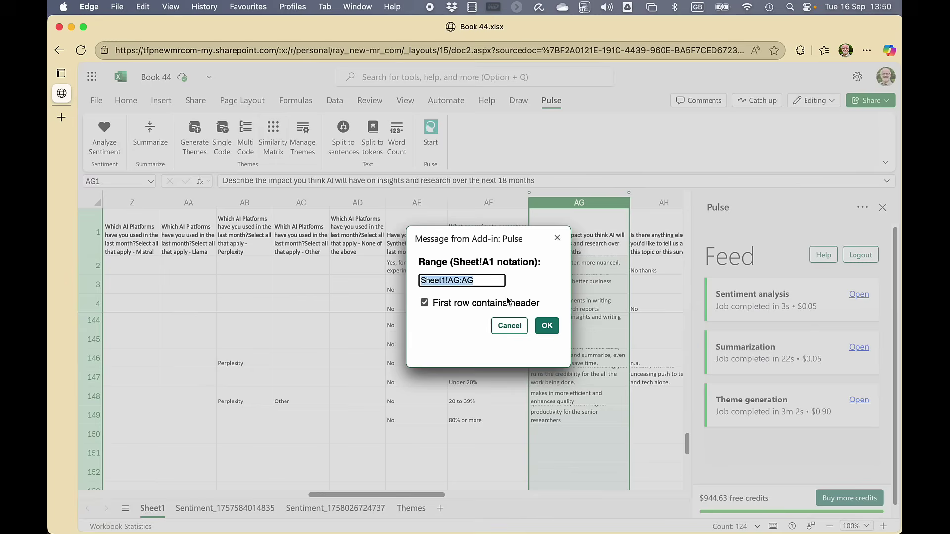
click(544, 325)
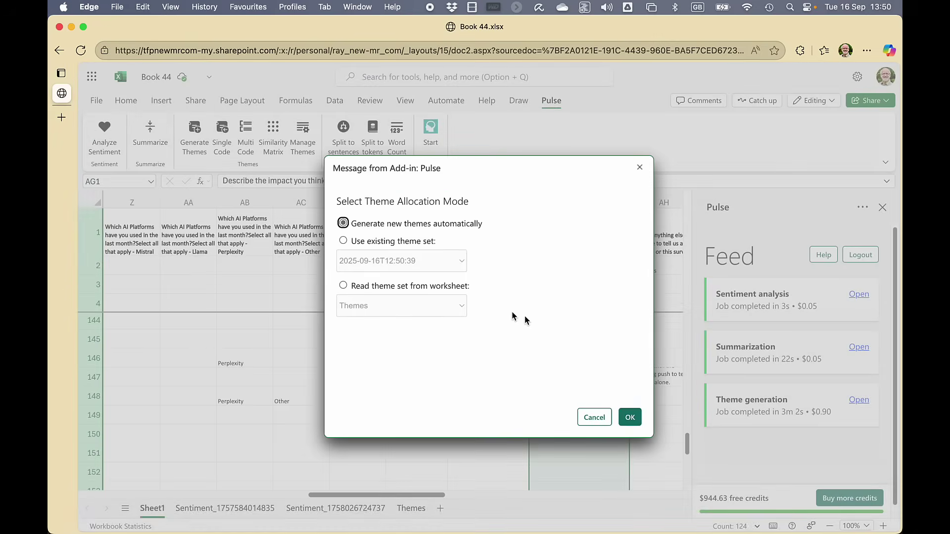
click(344, 241)
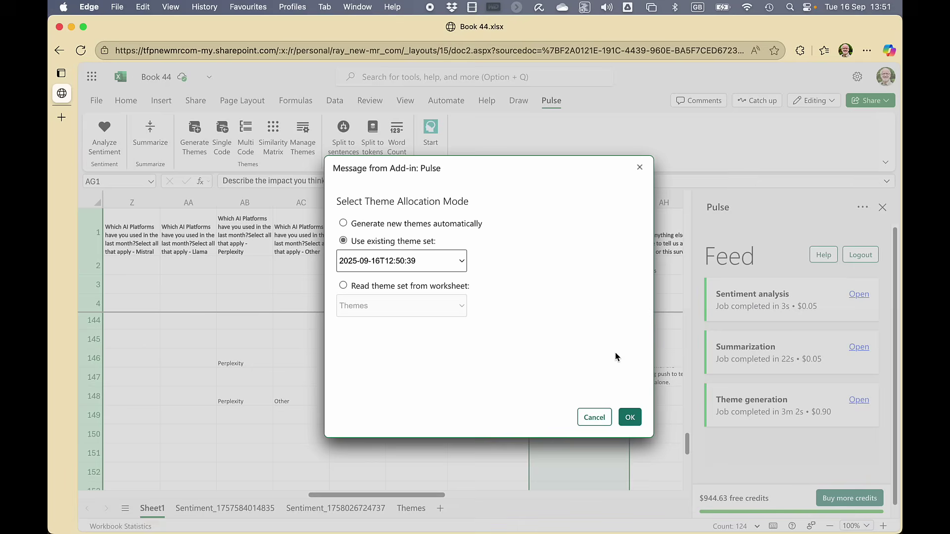
click(630, 418)
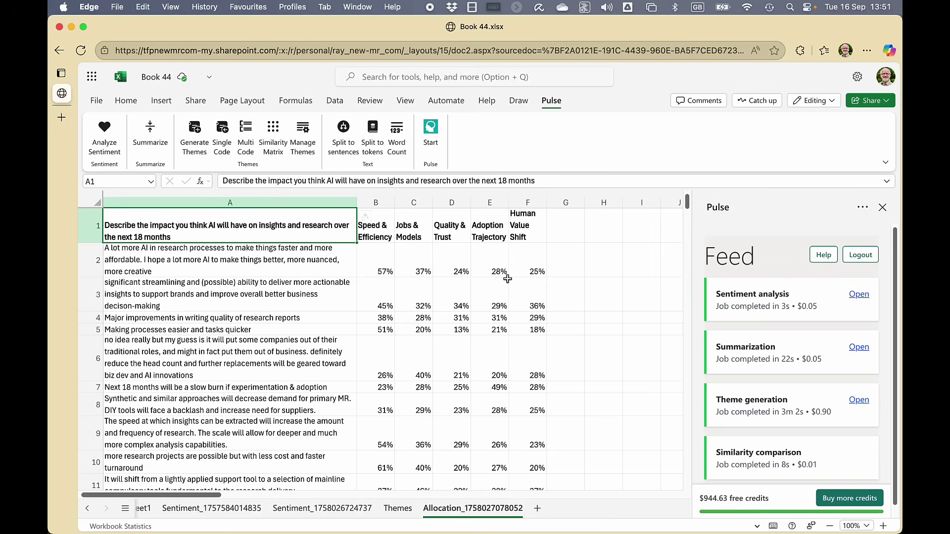
click(143, 508)
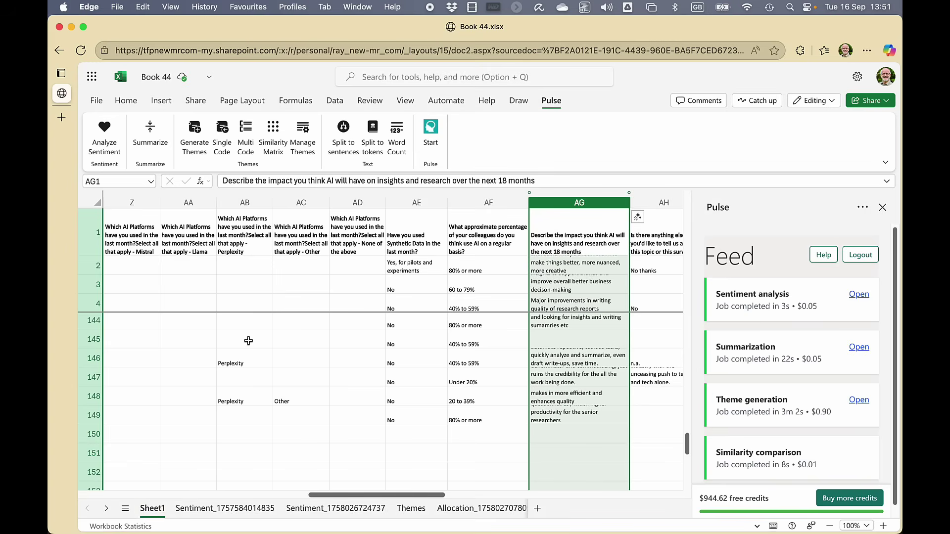